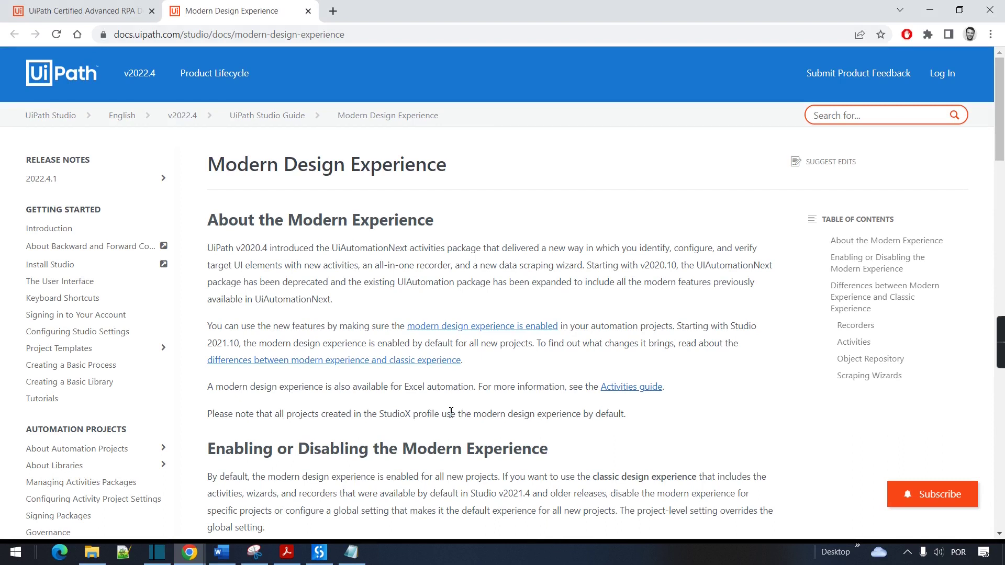
- Scroll the UiPath Documentation page to the Modern vs Classic Activities table
scroll(576, 380, down, 5)
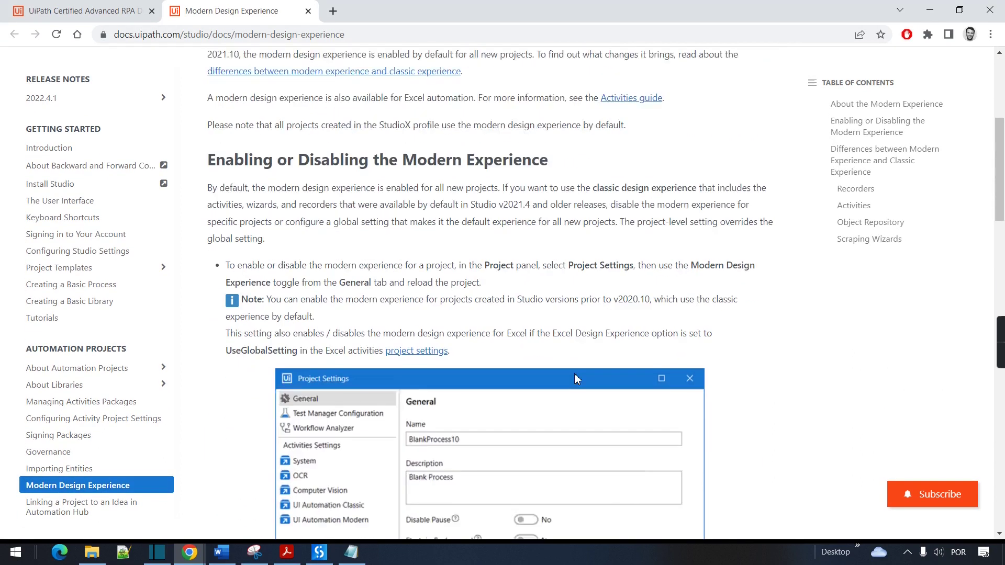
scroll(576, 378, down, 17)
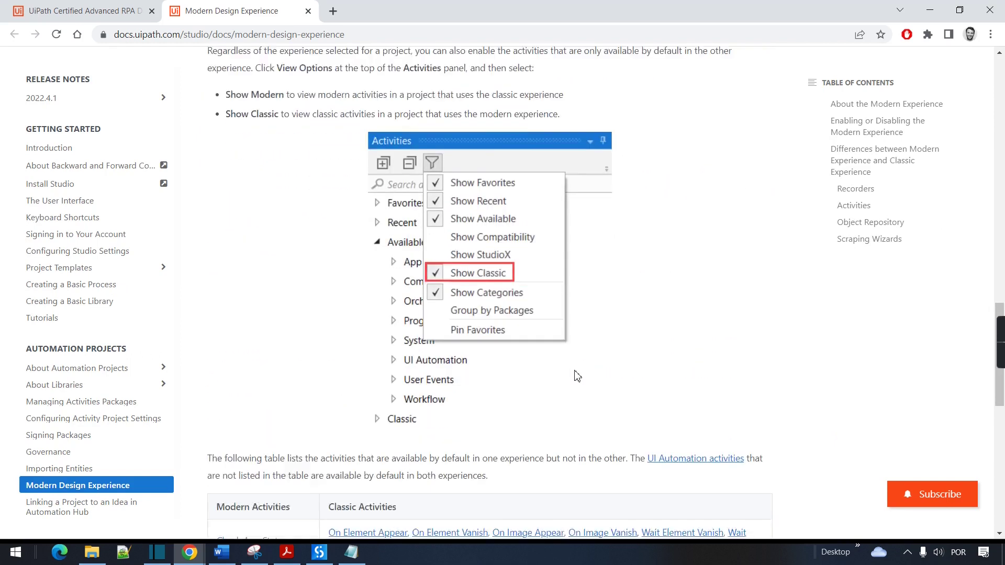
scroll(577, 377, down, 10)
scroll(577, 375, up, 4)
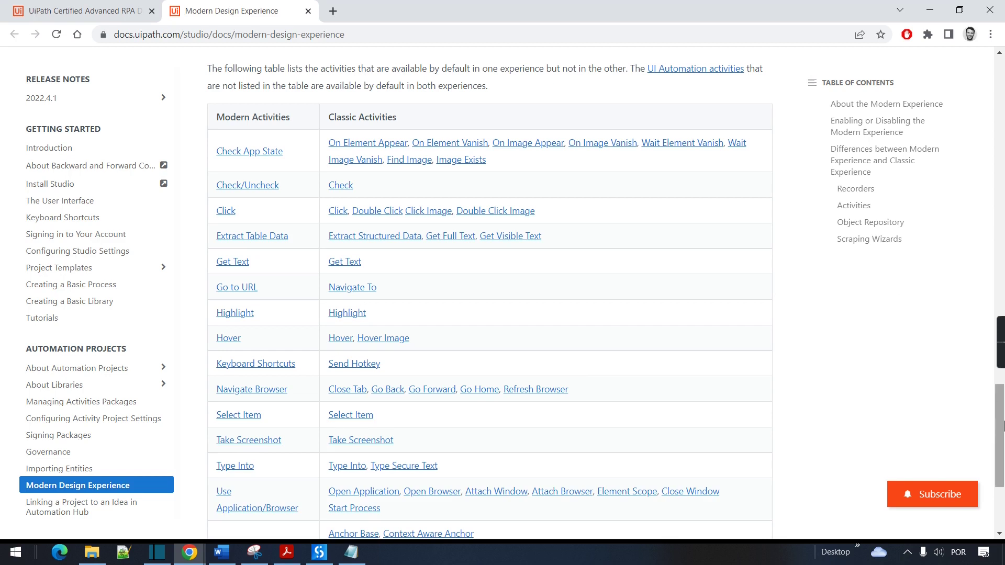
drag(1002, 426, 1002, 428)
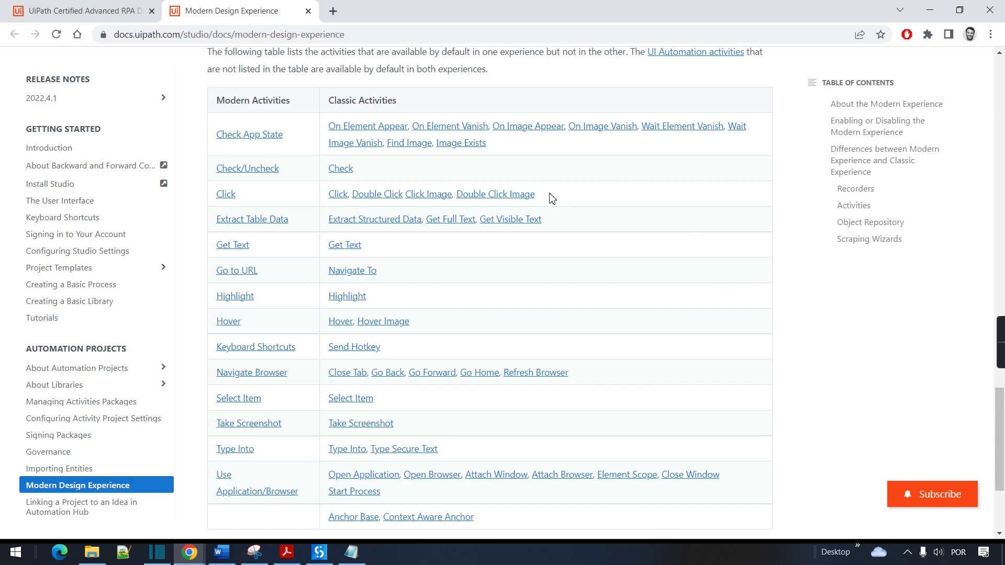
- Highlight the Click row of the table, clear it, and return to the BlankProcess project
drag(550, 197, 212, 198)
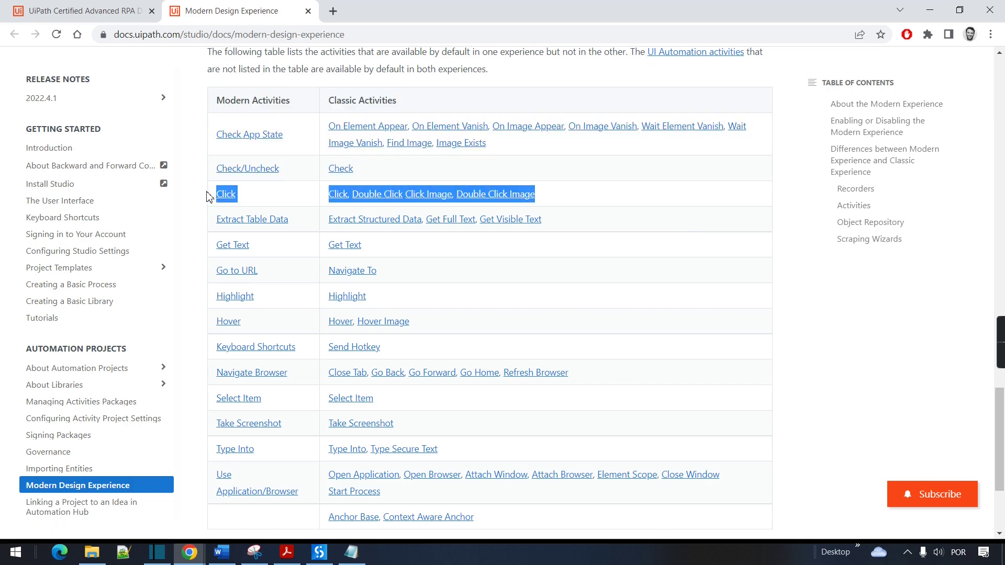
click(657, 194)
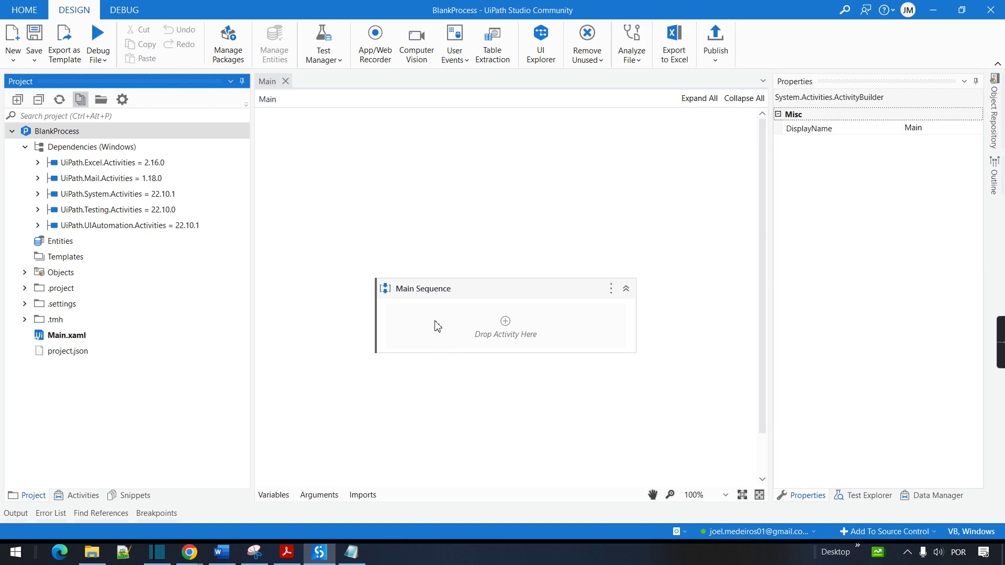
right_click(63, 134)
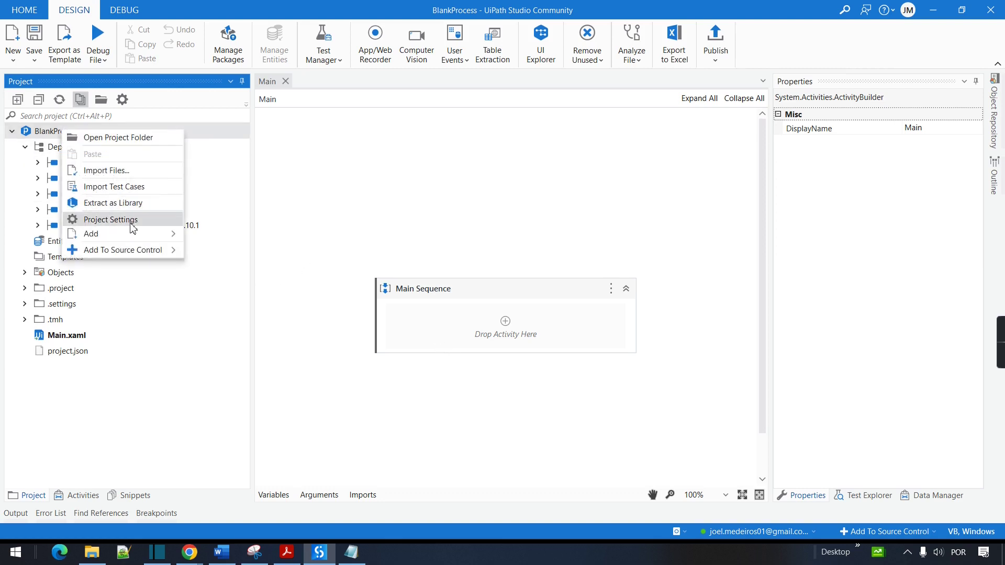
click(132, 223)
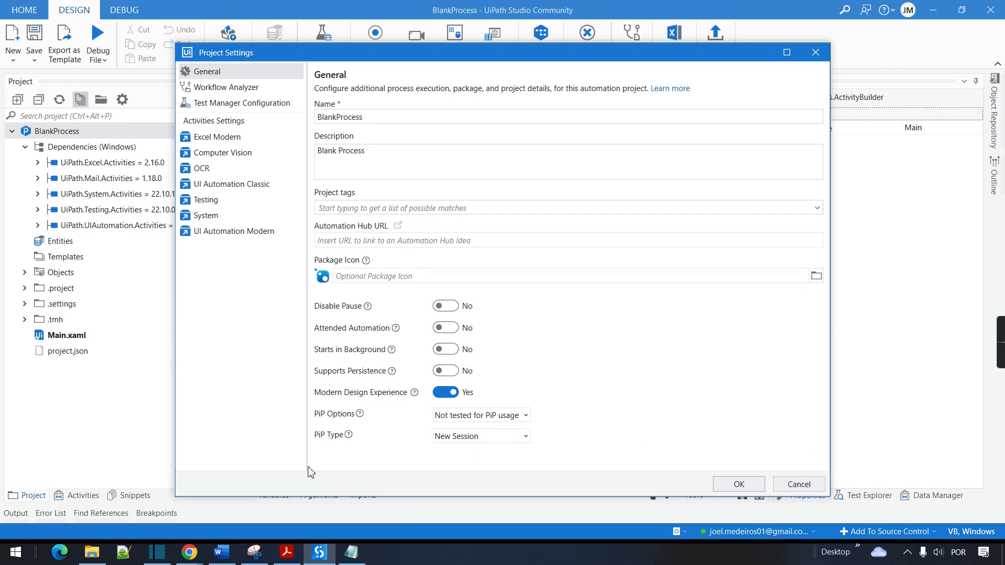
click(738, 484)
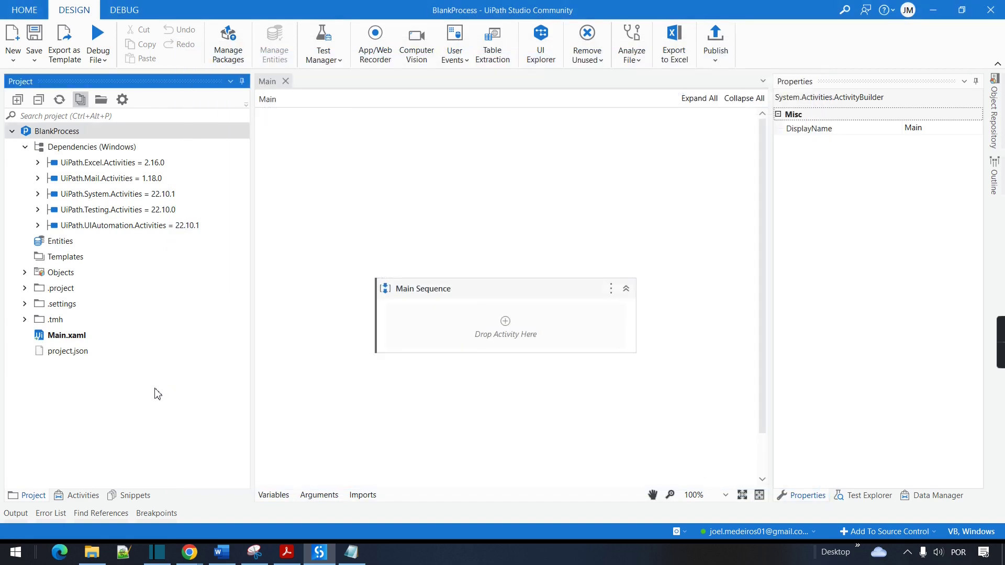
- In the Activities panel view options, enable Show Classic so the Classic group appears
click(482, 293)
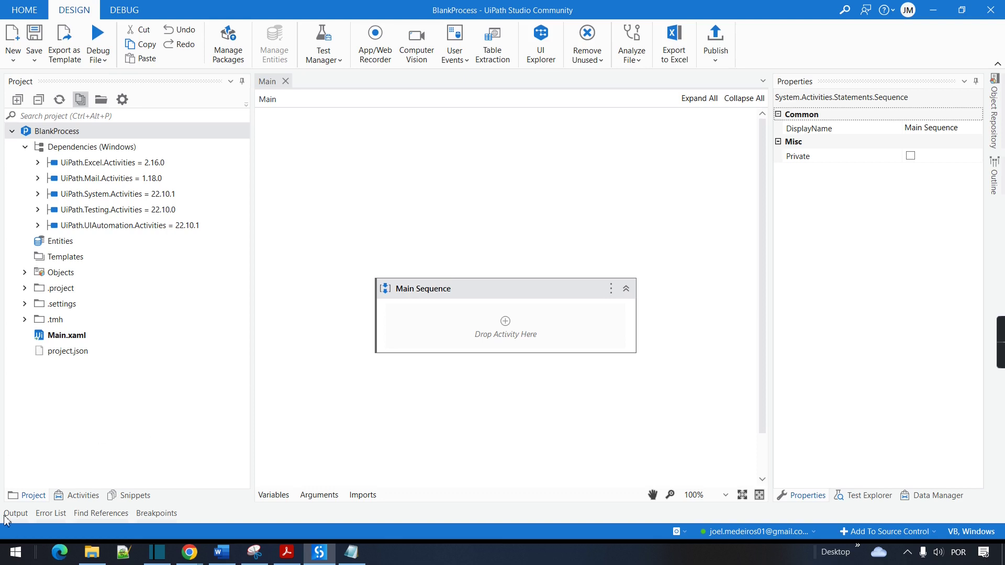
click(85, 500)
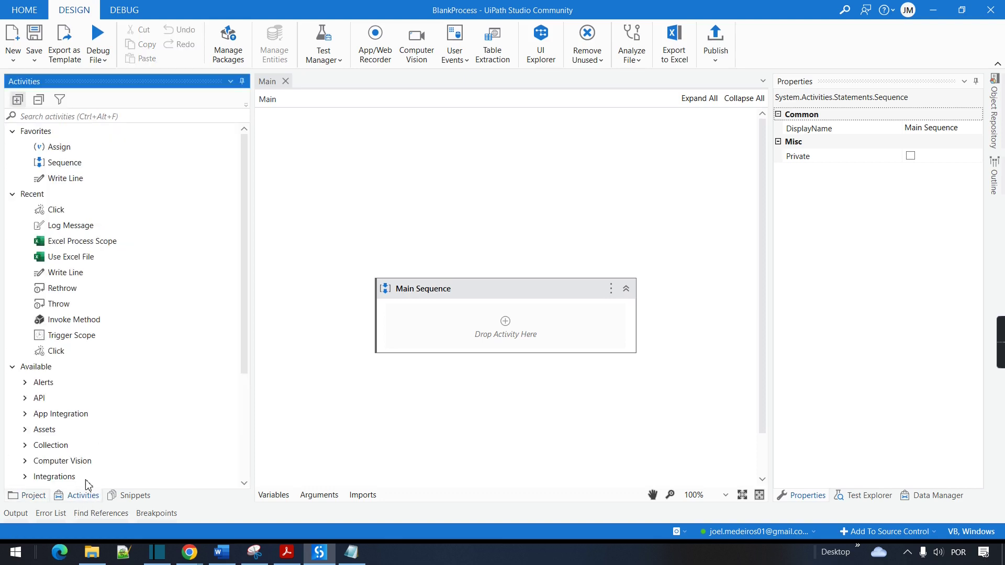
click(60, 100)
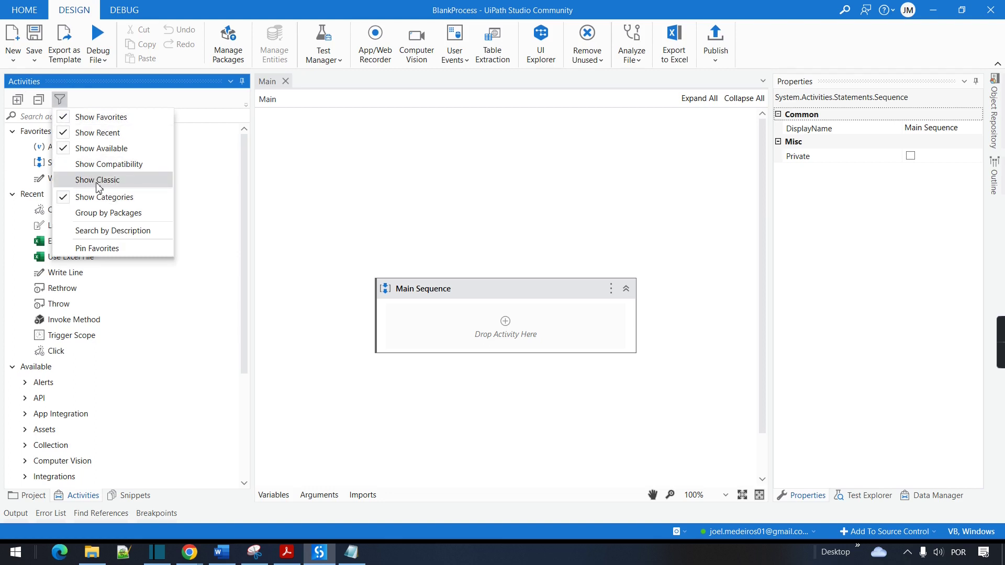
click(12, 367)
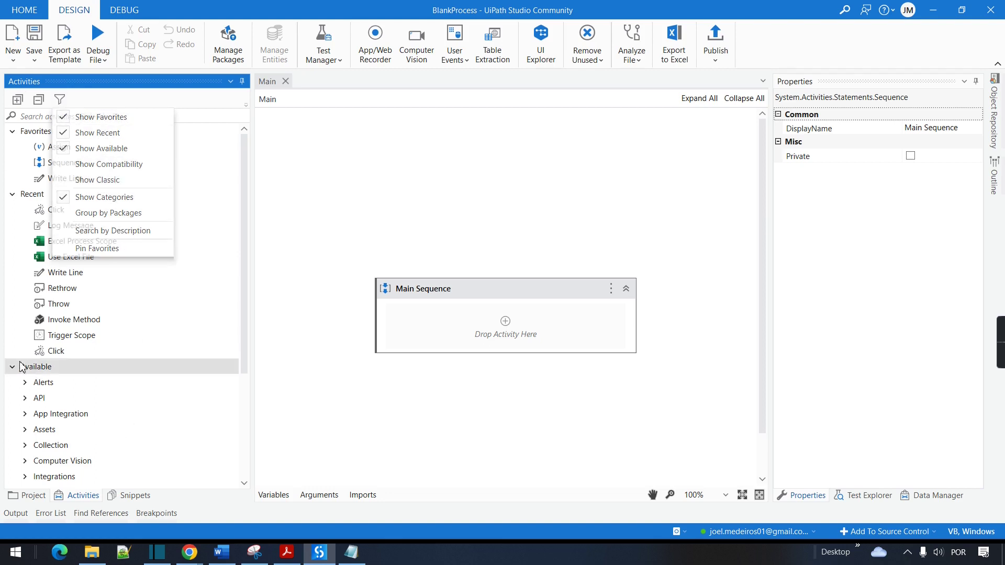
click(12, 367)
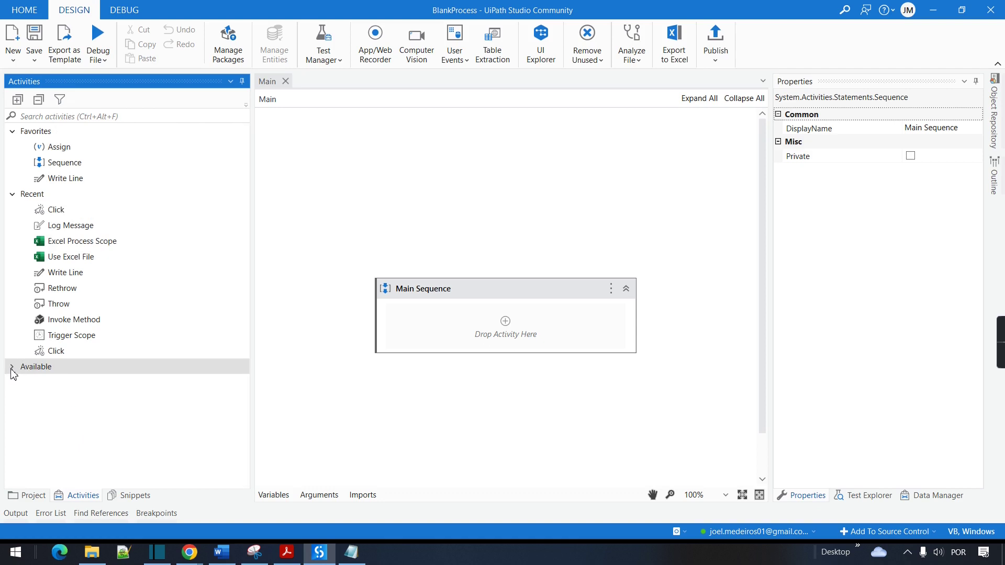
click(60, 99)
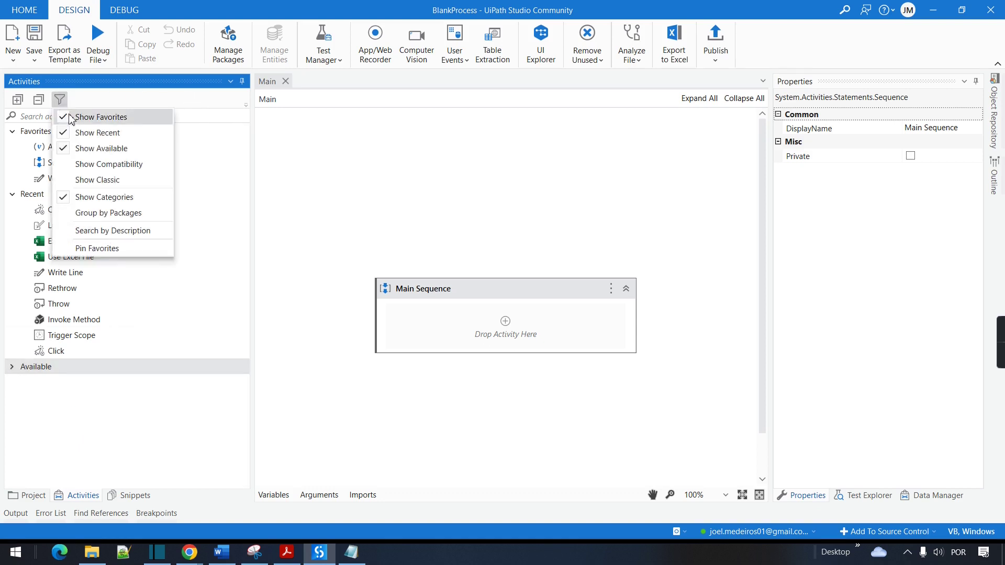
click(130, 187)
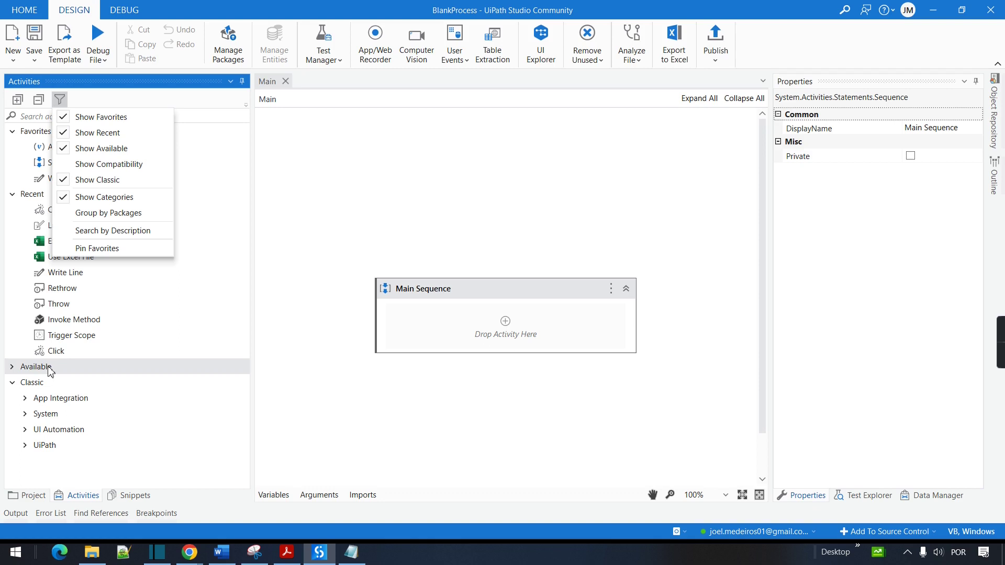
click(478, 332)
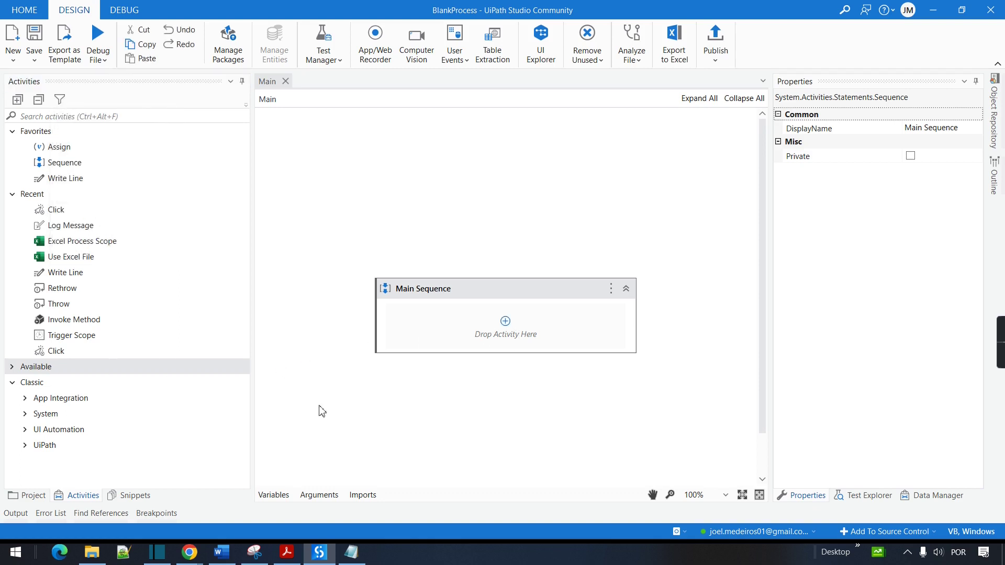
click(506, 321)
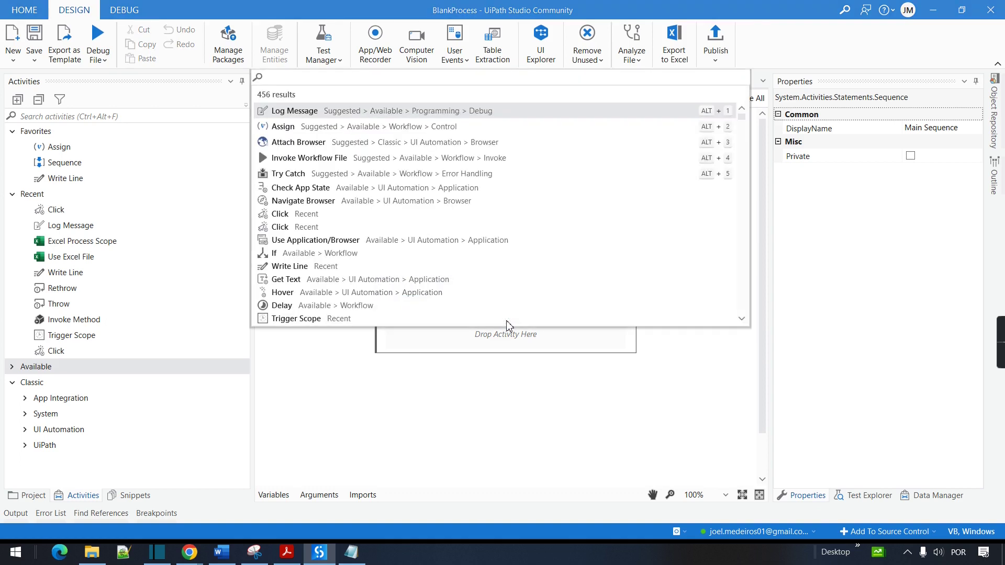
- Search 'click' and add the modern Click activity, keeping Single click type and Left mouse button
text(click)
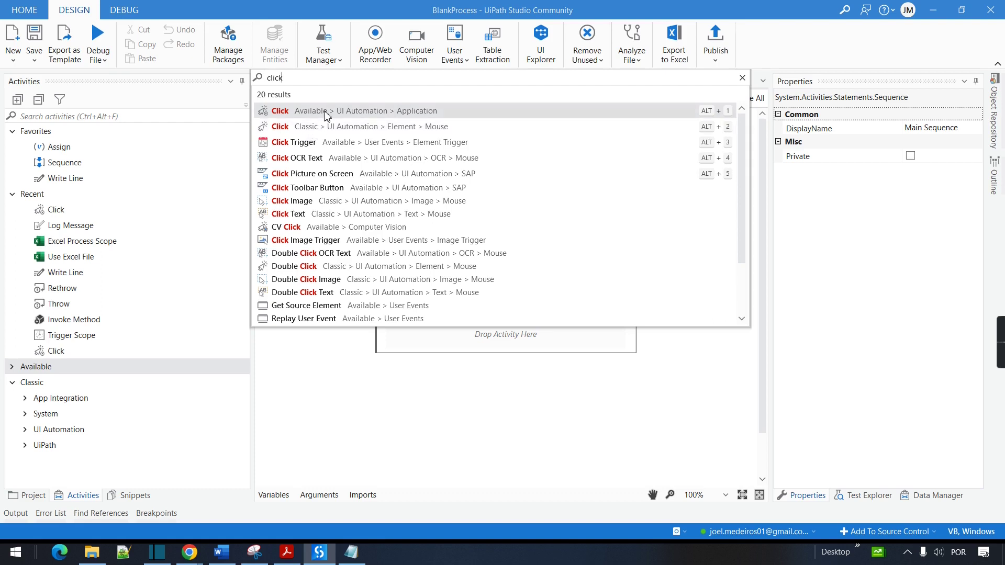
click(325, 112)
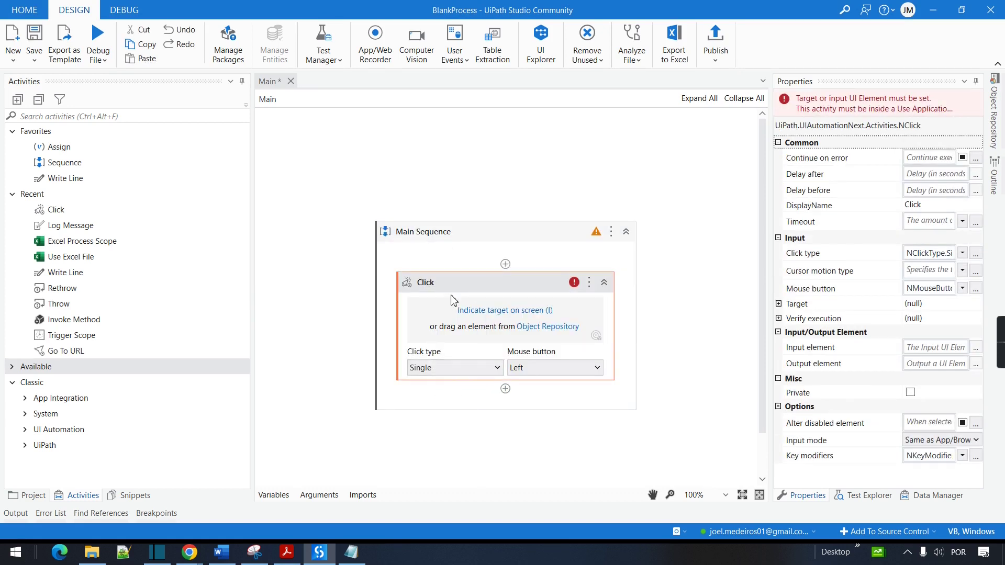
click(461, 366)
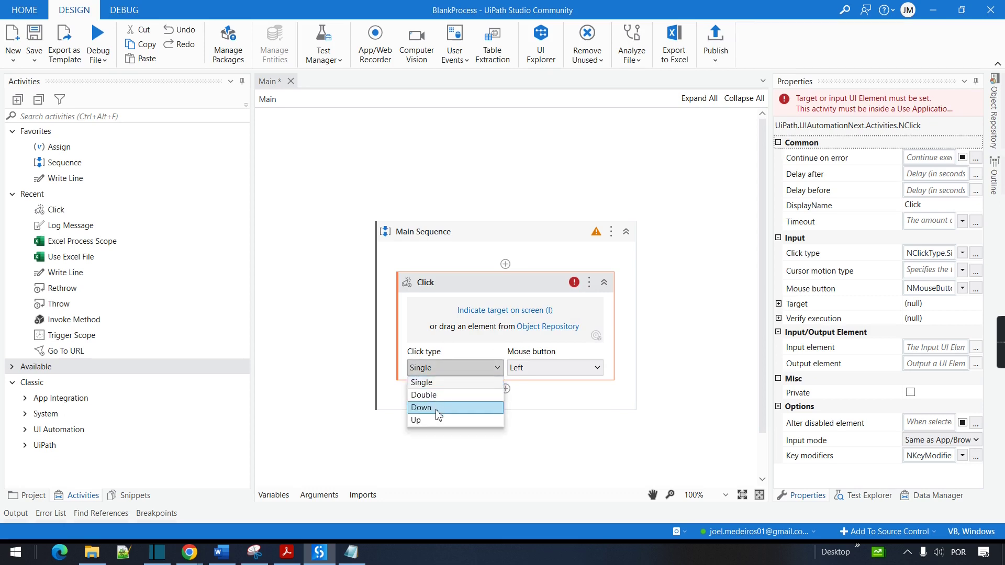
click(524, 369)
click(522, 370)
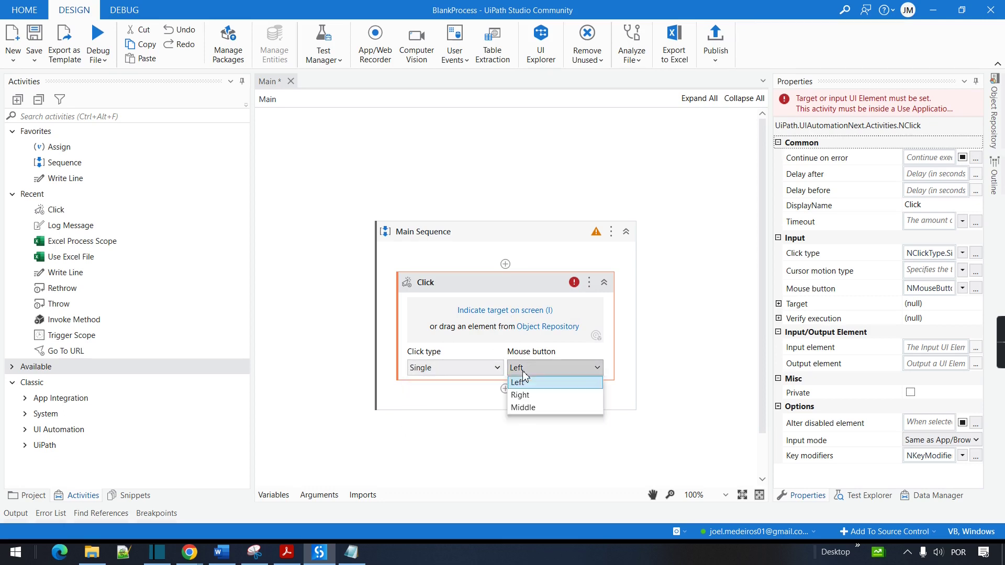
click(483, 406)
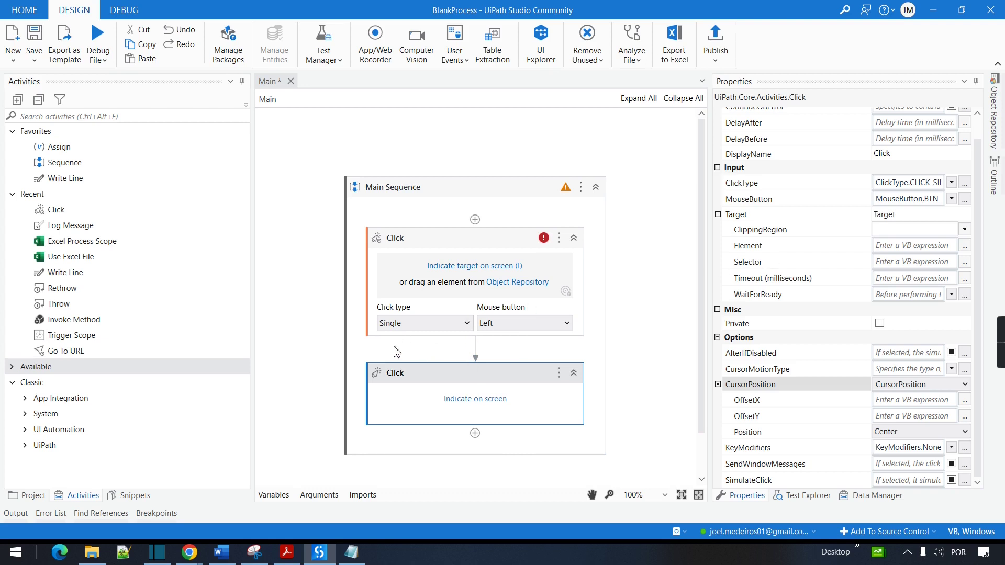
click(402, 325)
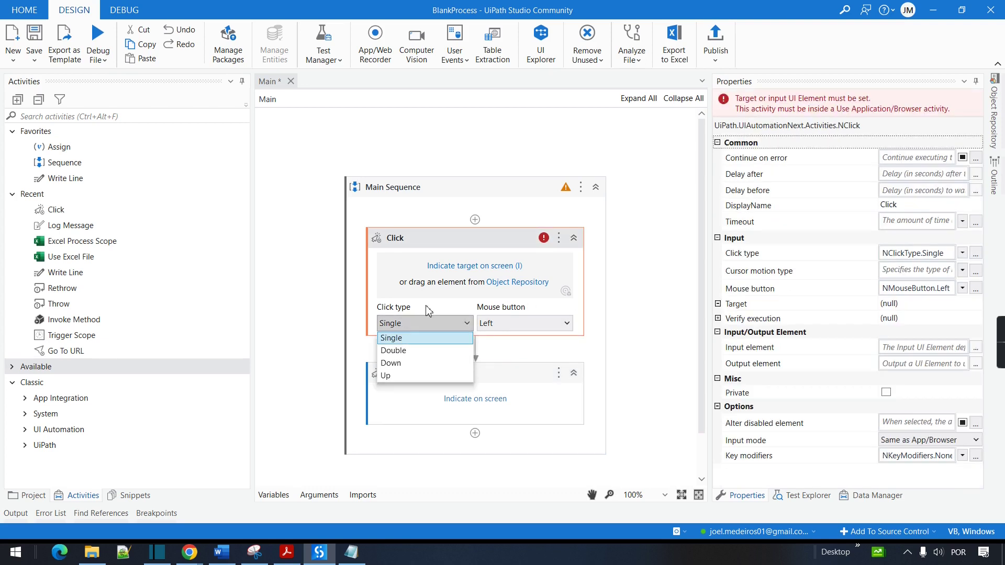
click(518, 326)
click(518, 325)
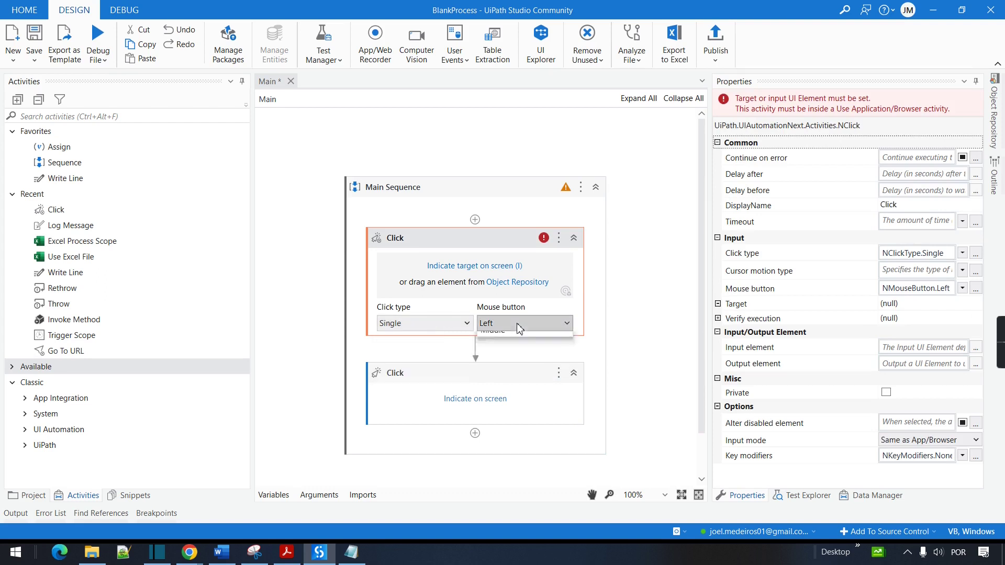
click(540, 314)
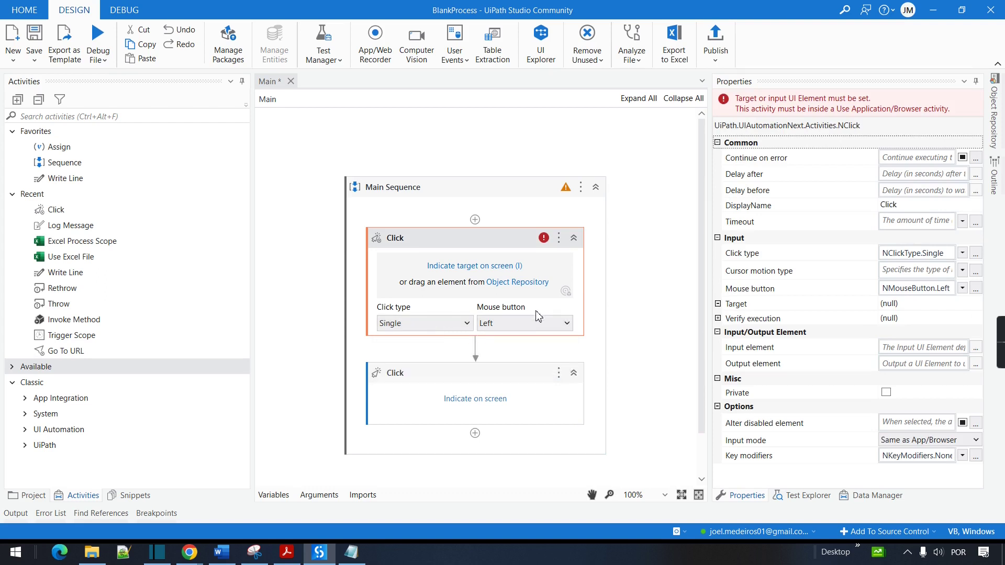
click(504, 374)
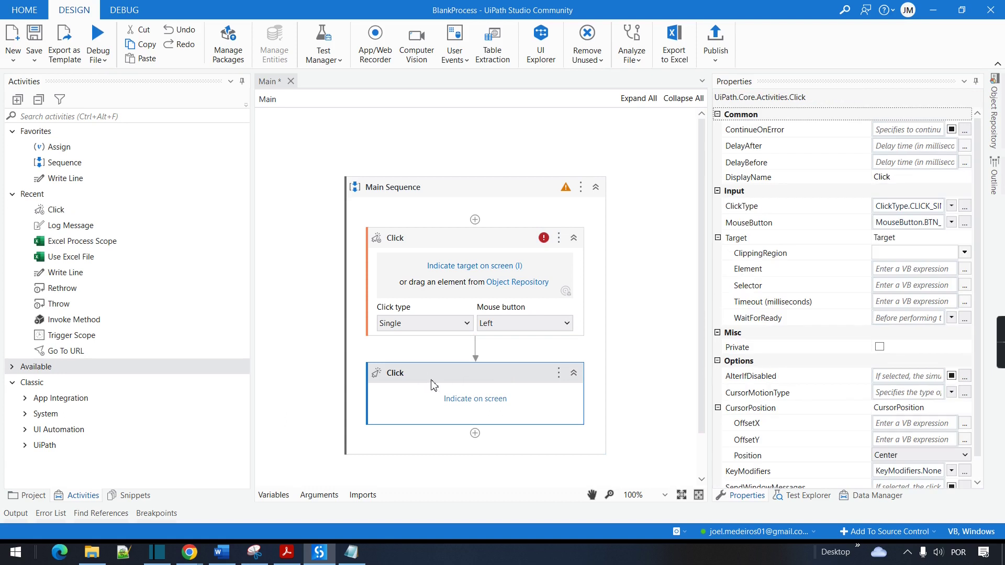
click(952, 222)
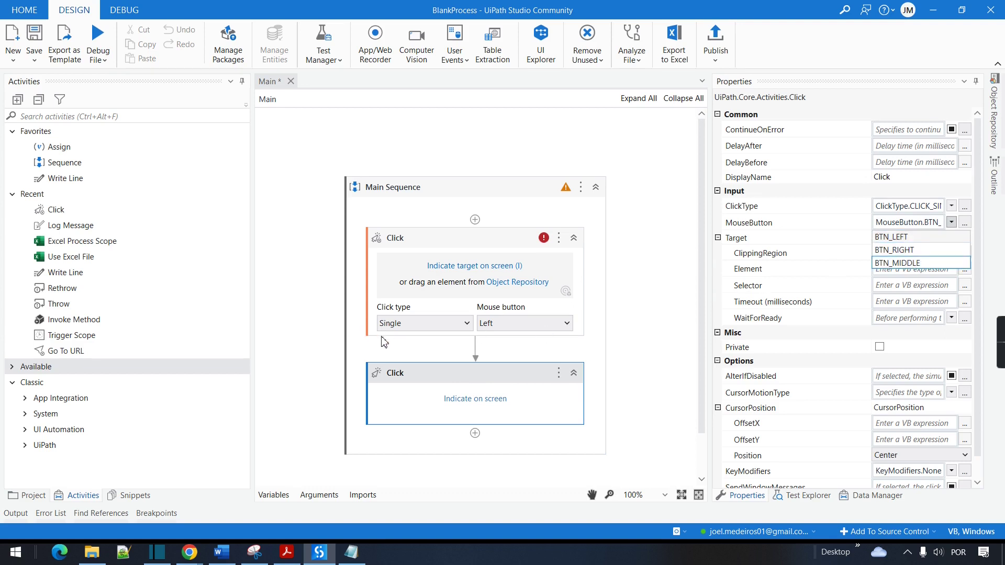
click(402, 246)
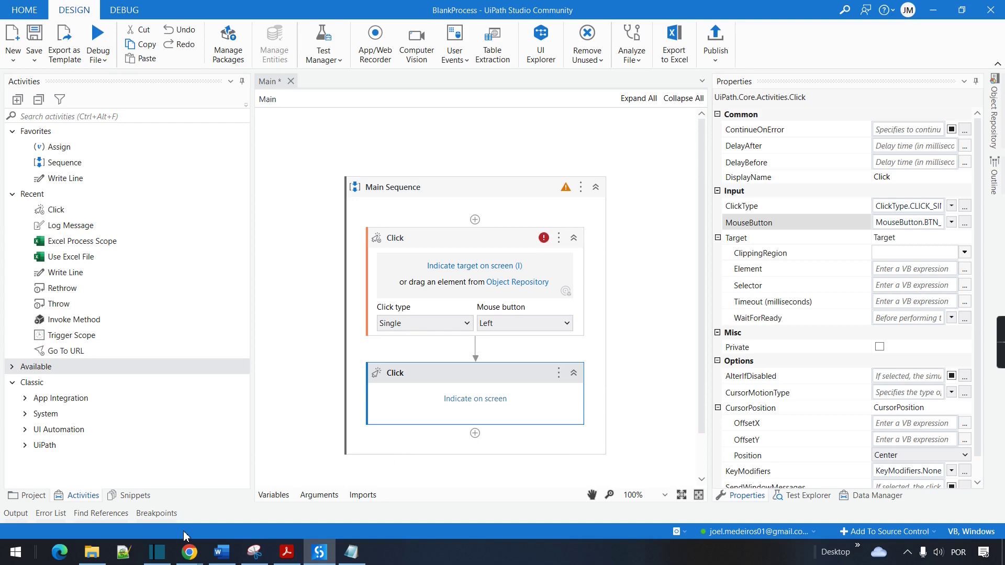
key(alt+Tab)
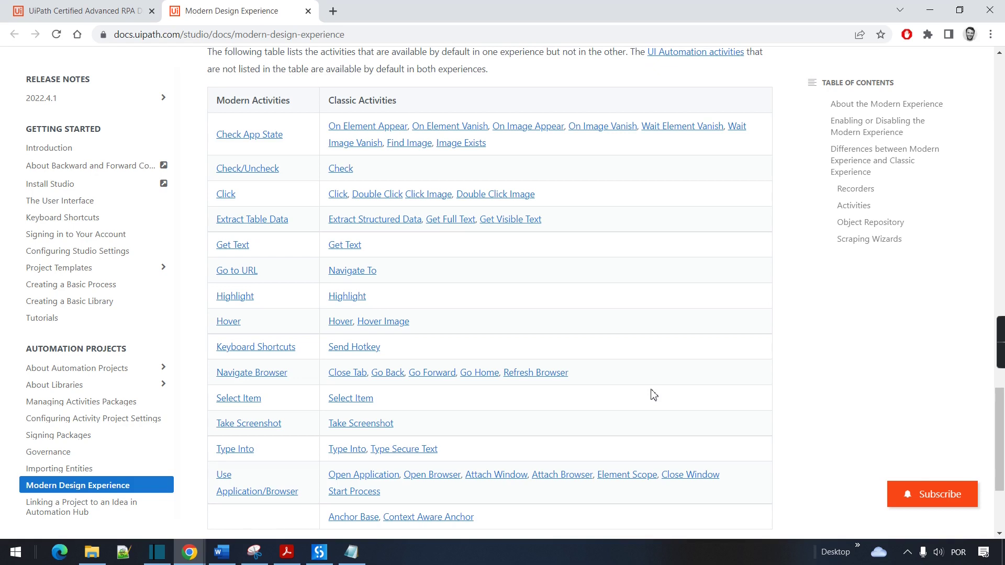
key(alt+Tab)
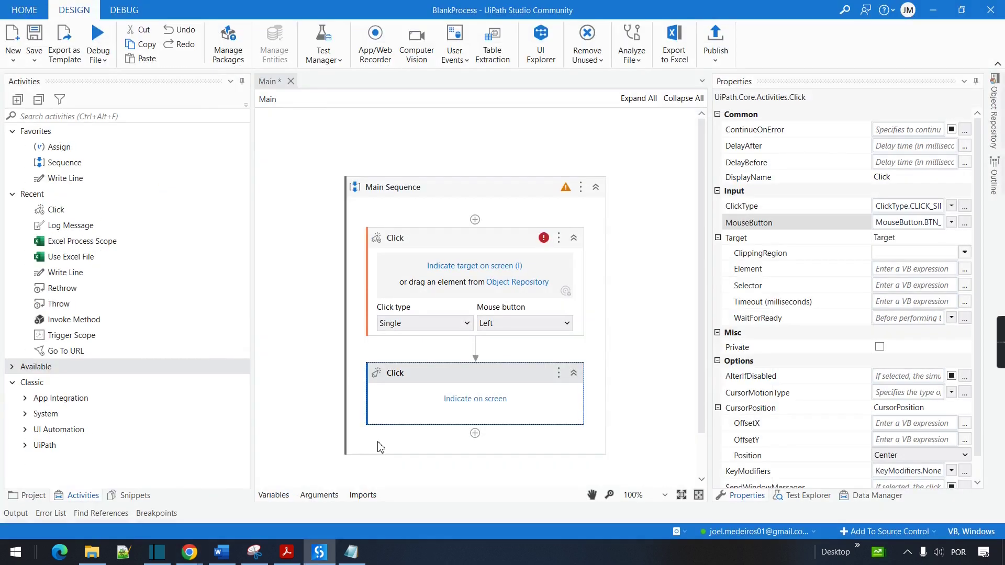